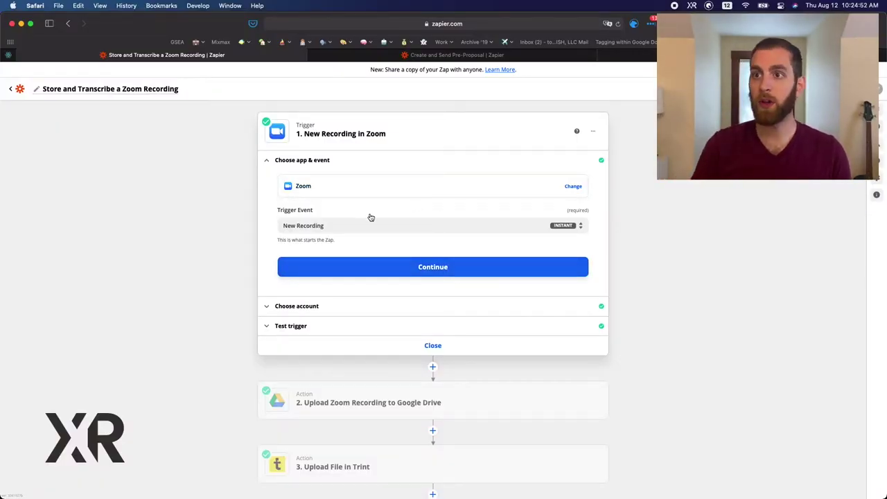
Review the Zoom trigger's available events and its connected account.
{"action": "left_click", "coordinate": [342, 227]}
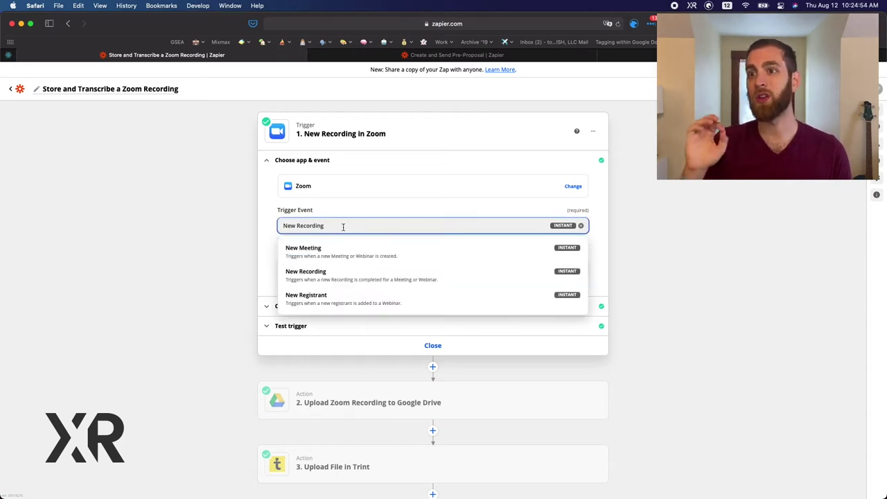
{"action": "left_click", "coordinate": [266, 209]}
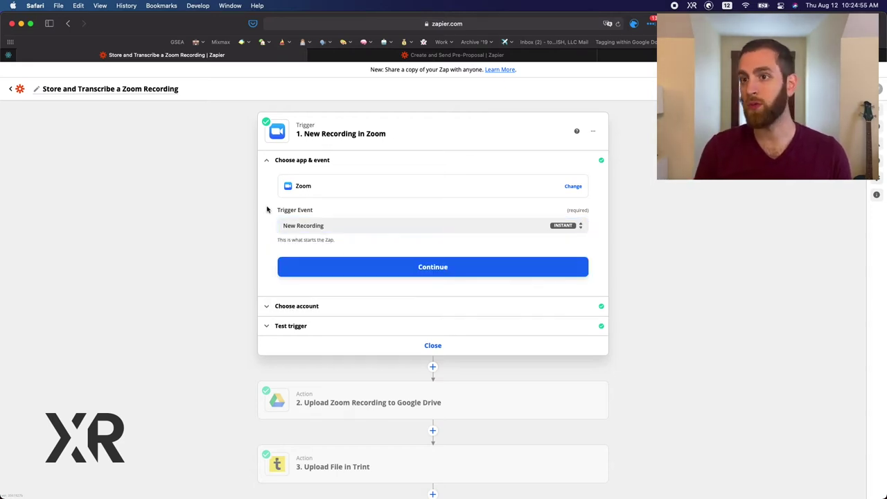
{"action": "left_click", "coordinate": [308, 310]}
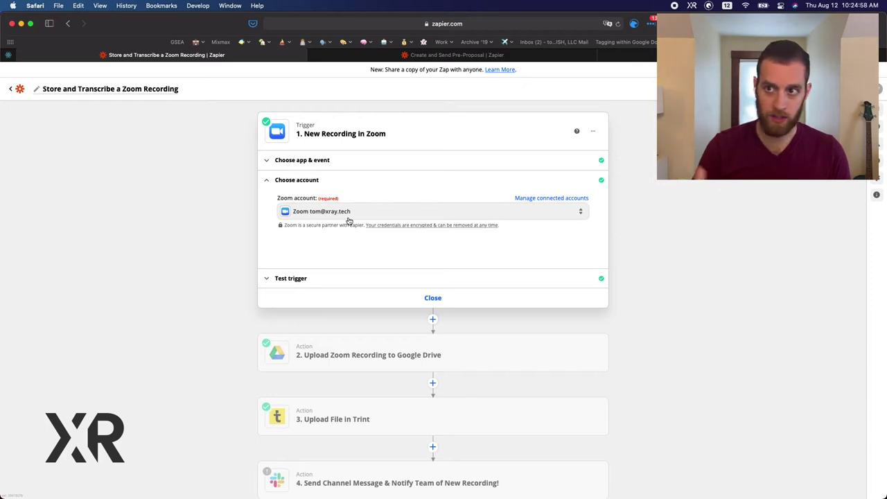
Load more sample recordings in the Zoom trigger's test section and choose New Recording F as the test record.
{"action": "left_click", "coordinate": [310, 278]}
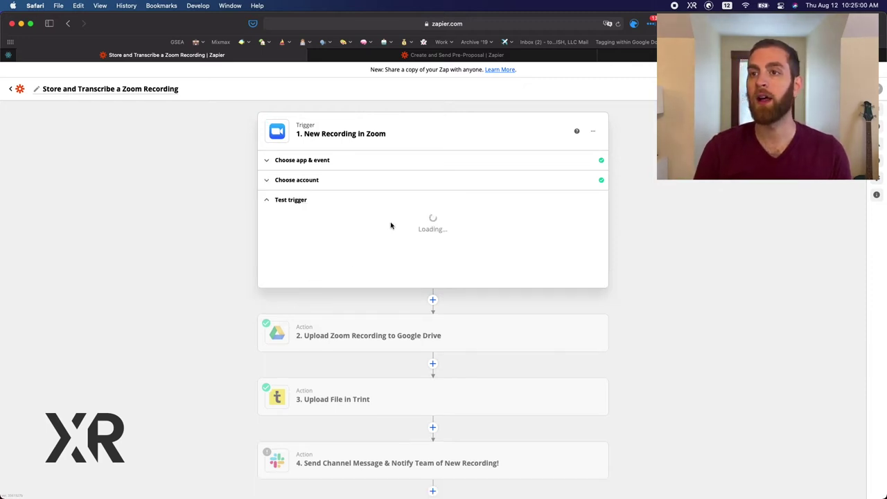
{"action": "scroll", "coordinate": [391, 224], "scroll_direction": "down", "scroll_amount": 1}
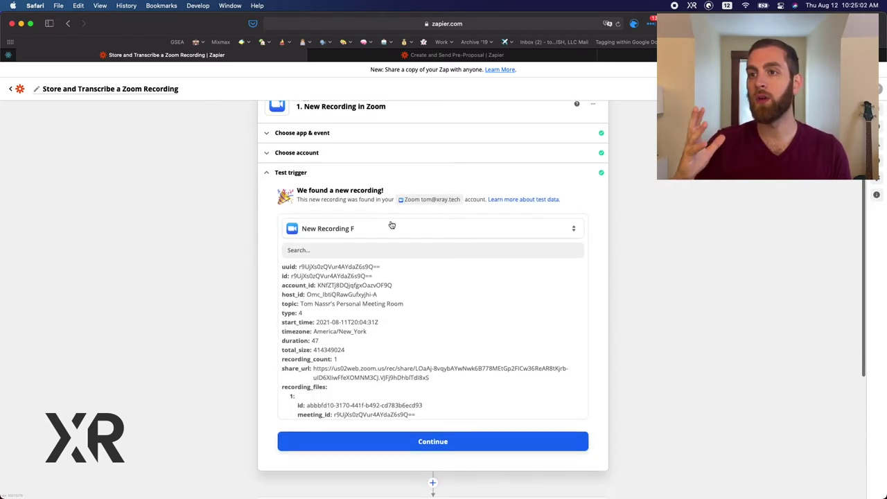
{"action": "left_click", "coordinate": [373, 227]}
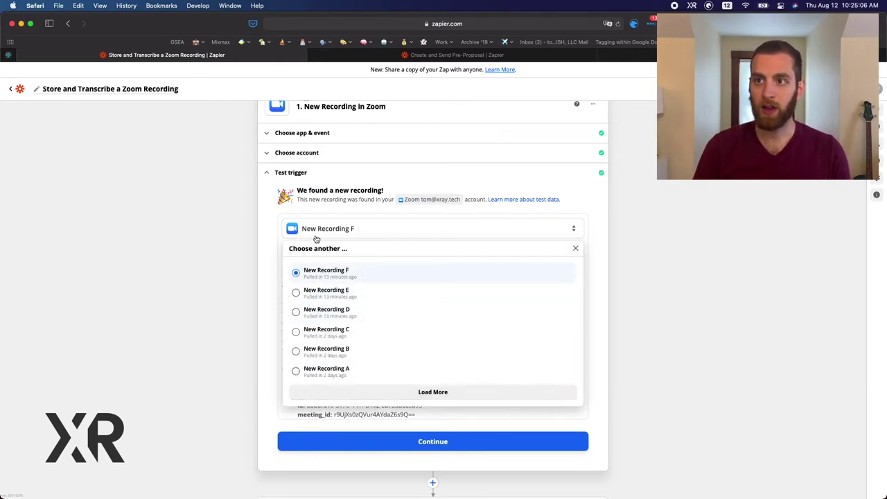
{"action": "left_click", "coordinate": [447, 396]}
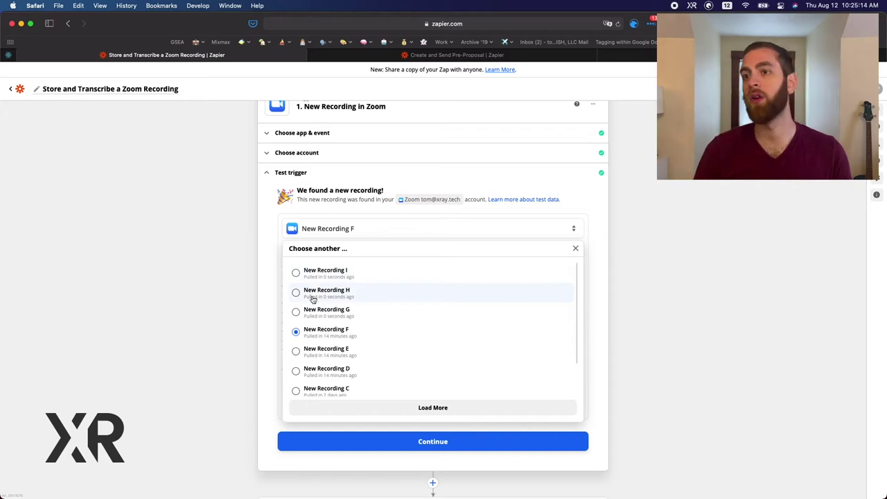
{"action": "left_click", "coordinate": [360, 338]}
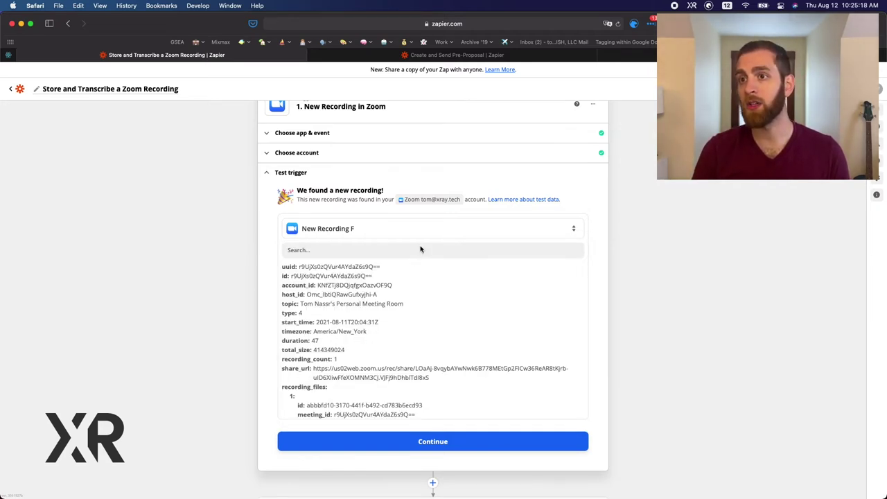
Examine the sample recording's data, from the topic through the recording files to the video play and download URLs.
{"action": "double_click", "coordinate": [291, 304]}
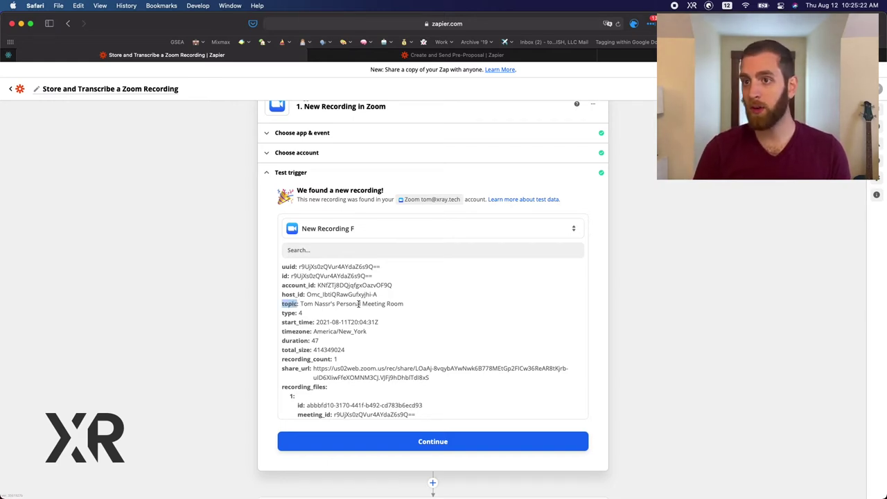
{"action": "scroll", "coordinate": [358, 303], "scroll_direction": "down", "scroll_amount": 3}
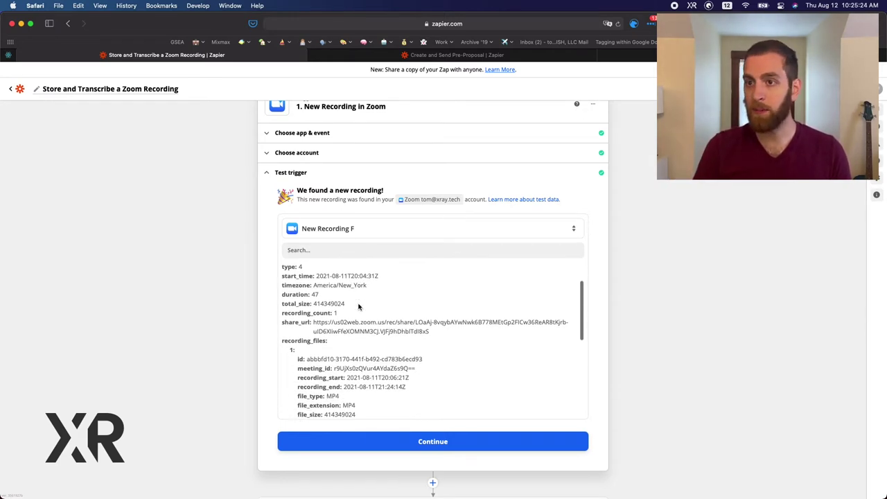
{"action": "scroll", "coordinate": [358, 307], "scroll_direction": "down", "scroll_amount": 5}
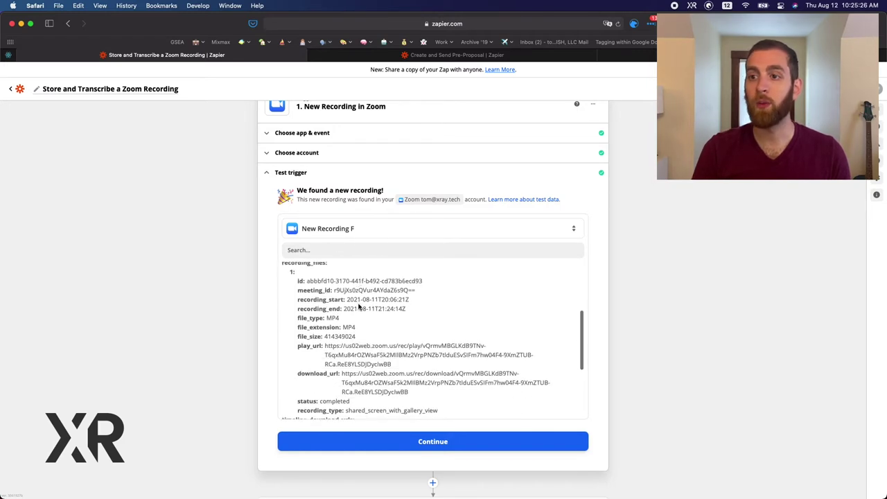
{"action": "scroll", "coordinate": [353, 309], "scroll_direction": "down", "scroll_amount": 8}
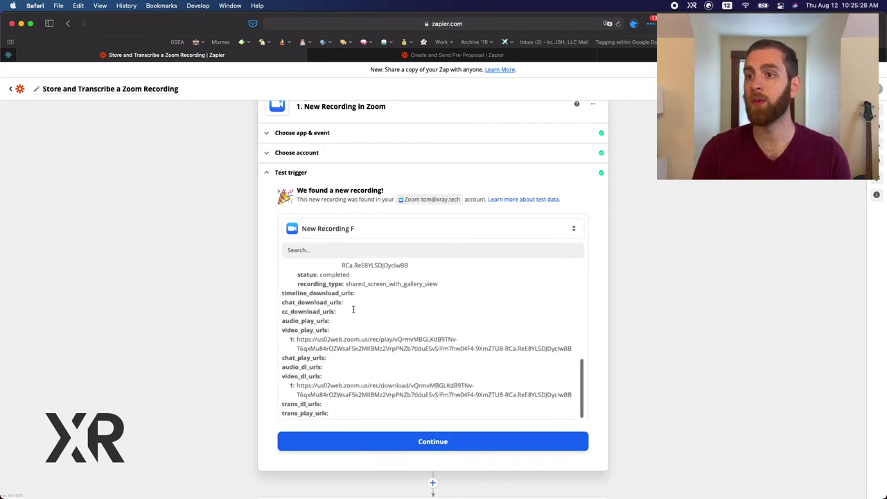
{"action": "scroll", "coordinate": [352, 311], "scroll_direction": "down", "scroll_amount": 2}
{"action": "scroll", "coordinate": [353, 311], "scroll_direction": "up", "scroll_amount": 15}
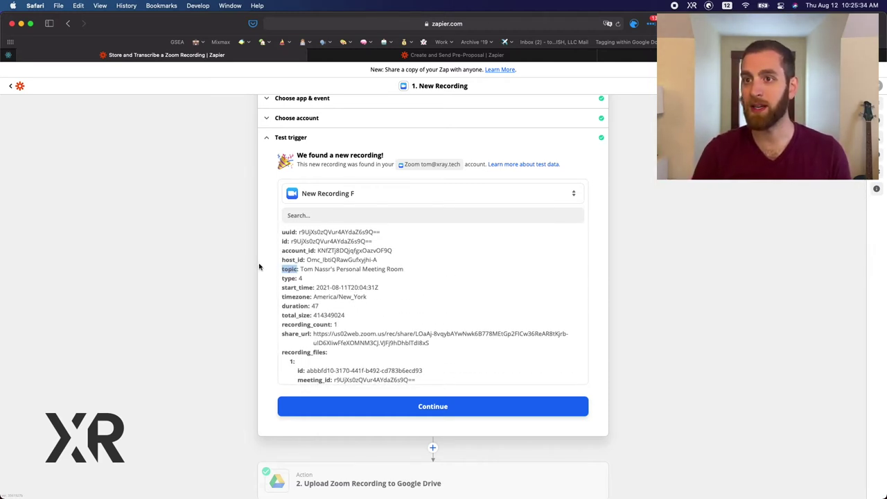
{"action": "scroll", "coordinate": [260, 267], "scroll_direction": "down", "scroll_amount": 5}
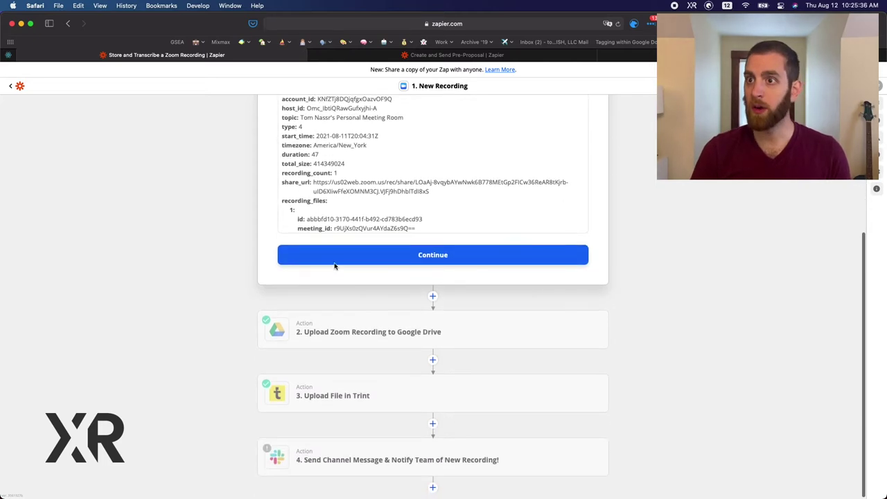
Continue to the Google Drive upload action and review its app event, connected account and setup fields.
{"action": "left_click", "coordinate": [336, 258]}
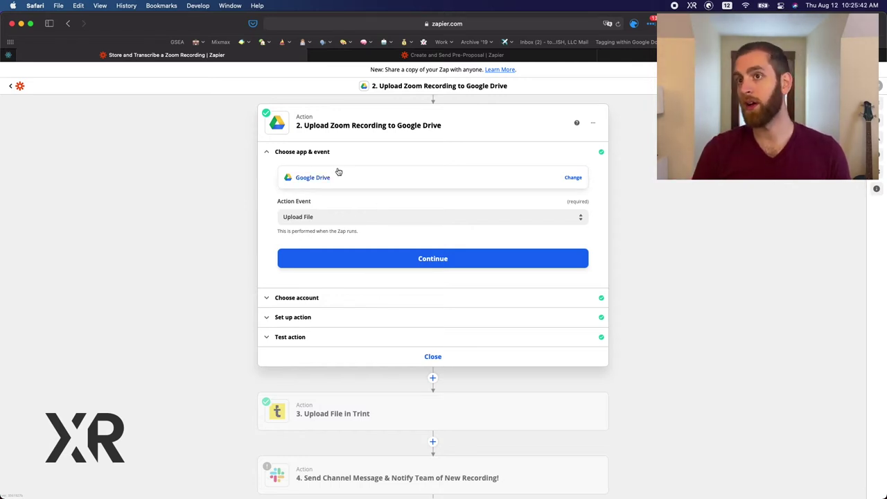
{"action": "left_click", "coordinate": [342, 258]}
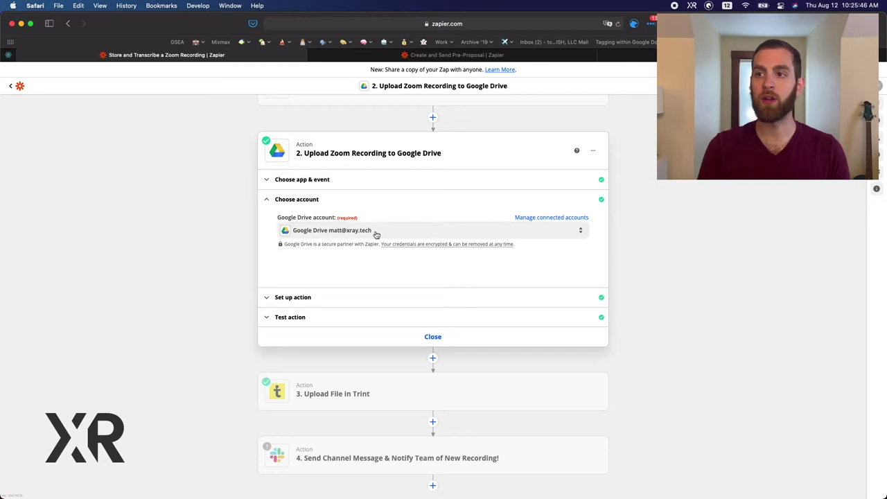
{"action": "left_click", "coordinate": [351, 296]}
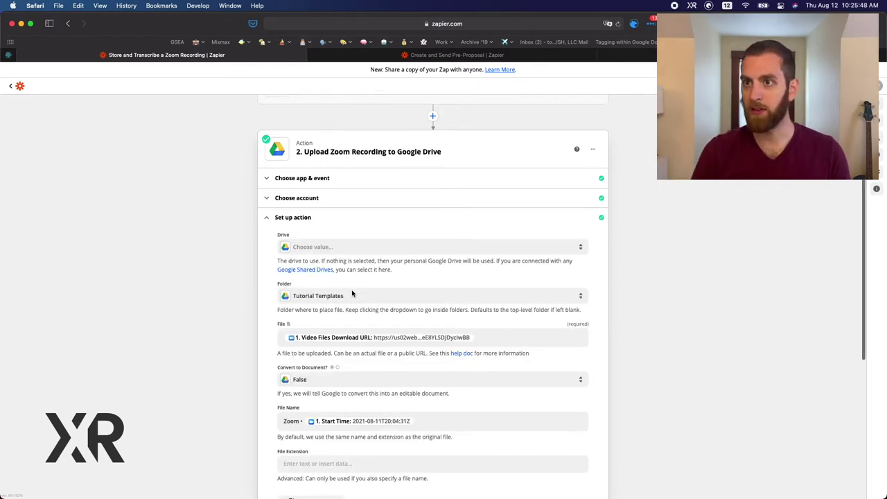
{"action": "scroll", "coordinate": [352, 294], "scroll_direction": "down", "scroll_amount": 2}
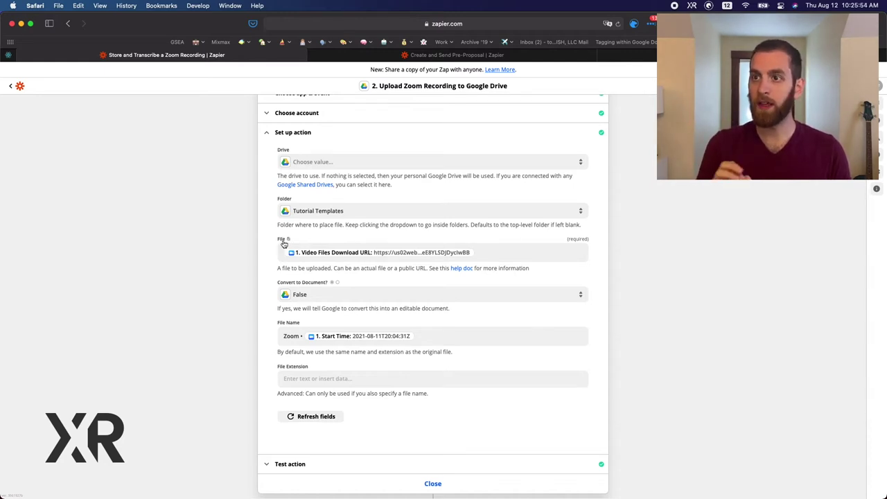
Examine the full list of Zoom recording data that can be inserted in the upload action's File field.
{"action": "left_click", "coordinate": [505, 255]}
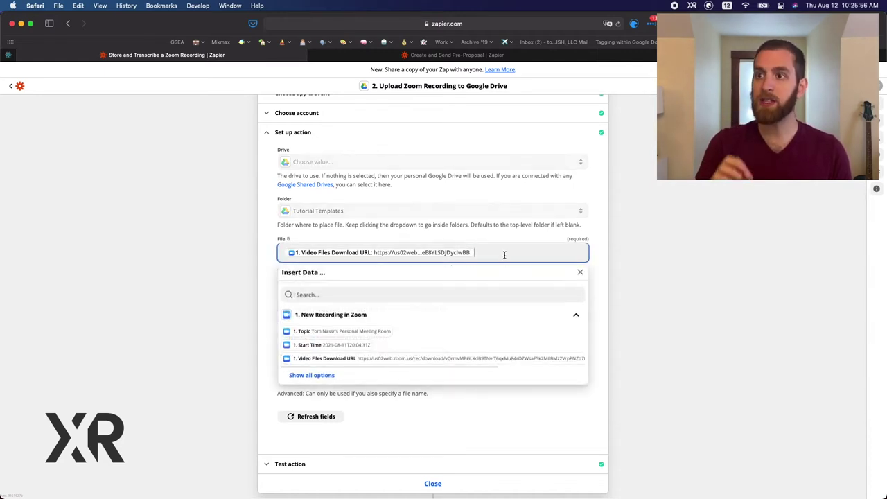
{"action": "left_click", "coordinate": [315, 375]}
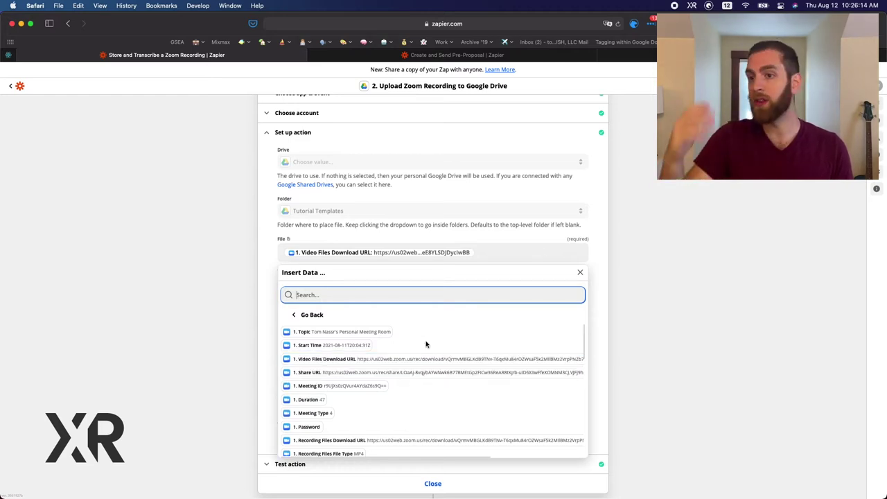
{"action": "scroll", "coordinate": [425, 341], "scroll_direction": "down", "scroll_amount": 10}
{"action": "scroll", "coordinate": [425, 343], "scroll_direction": "up", "scroll_amount": 10}
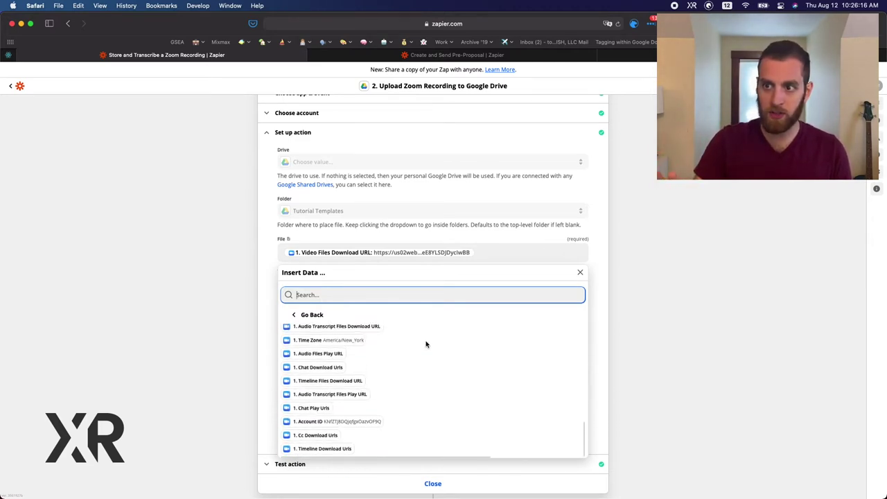
{"action": "left_click", "coordinate": [544, 237]}
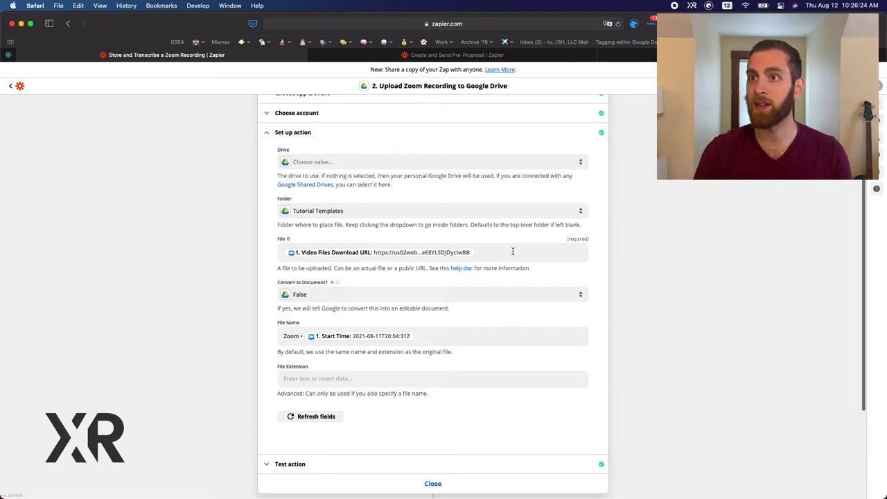
Append a "•" separator and the Zoom recording's Topic after the Start Time in the upload's File Name.
{"action": "scroll", "coordinate": [513, 251], "scroll_direction": "down", "scroll_amount": 1}
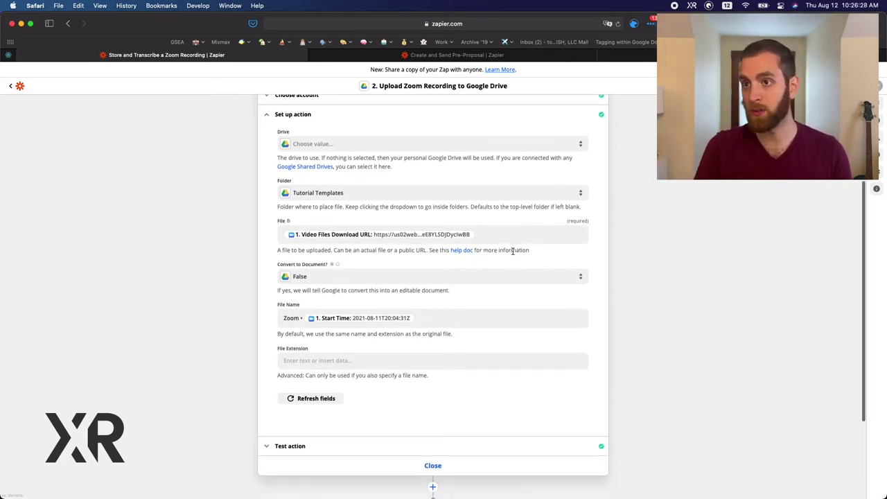
{"action": "scroll", "coordinate": [513, 251], "scroll_direction": "down", "scroll_amount": 1}
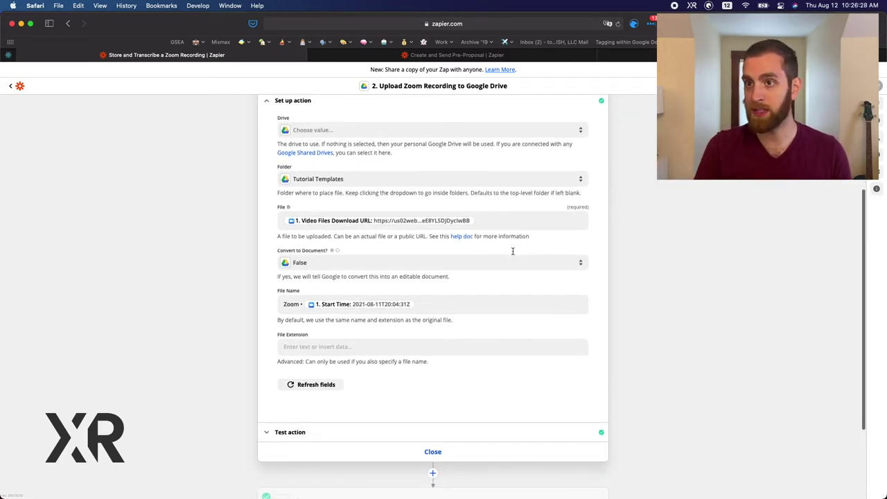
{"action": "left_click", "coordinate": [284, 301]}
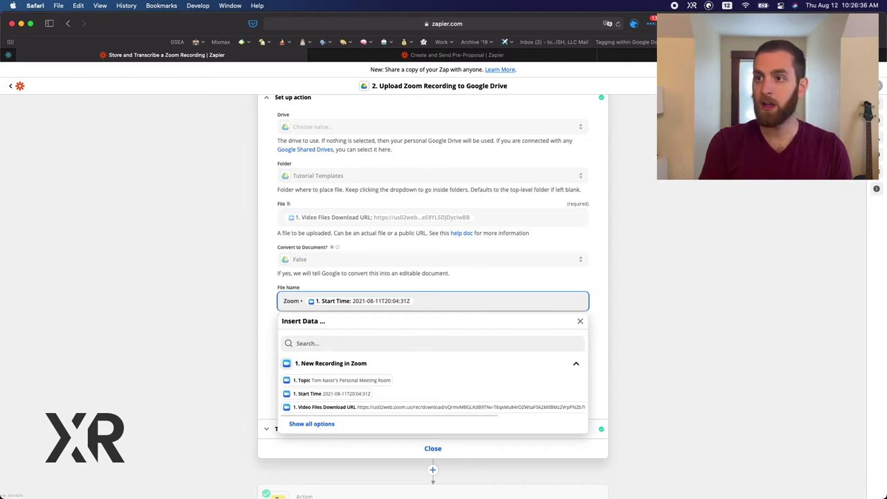
{"action": "left_click", "coordinate": [361, 380]}
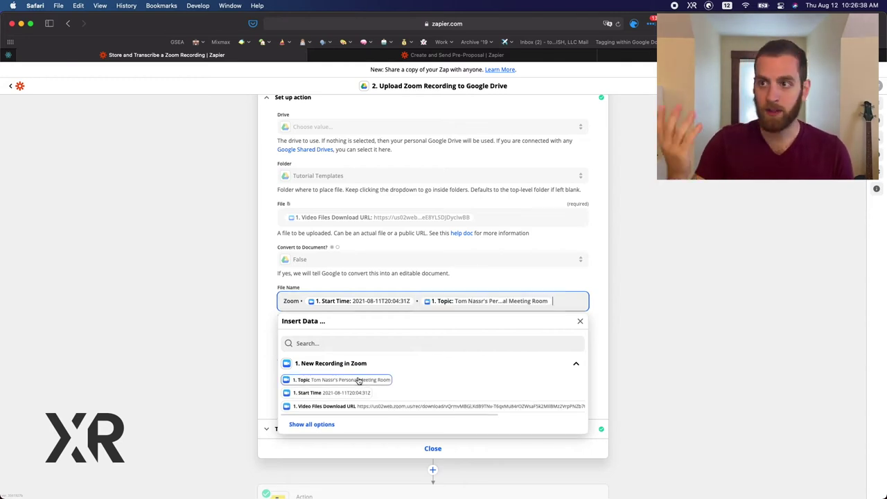
{"action": "left_click", "coordinate": [600, 281]}
{"action": "scroll", "coordinate": [600, 281], "scroll_direction": "down", "scroll_amount": 1}
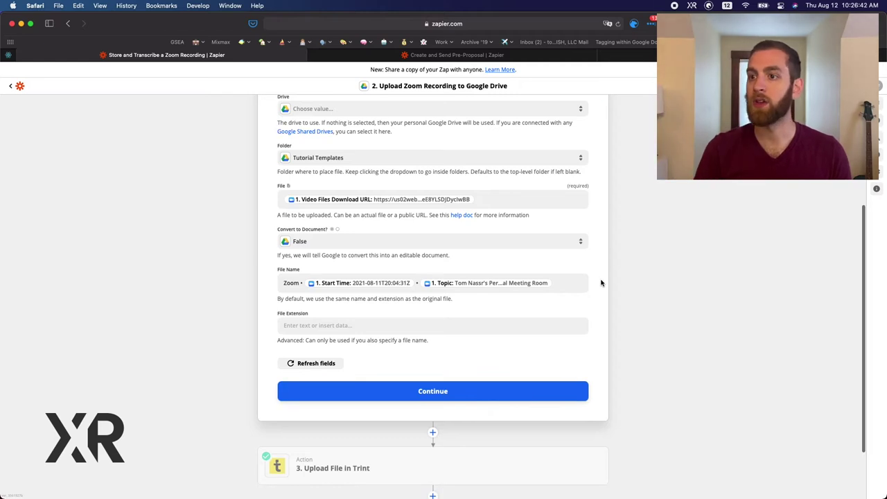
Continue to the Google Drive action's test and rerun the file upload to review its results.
{"action": "scroll", "coordinate": [601, 282], "scroll_direction": "down", "scroll_amount": 2}
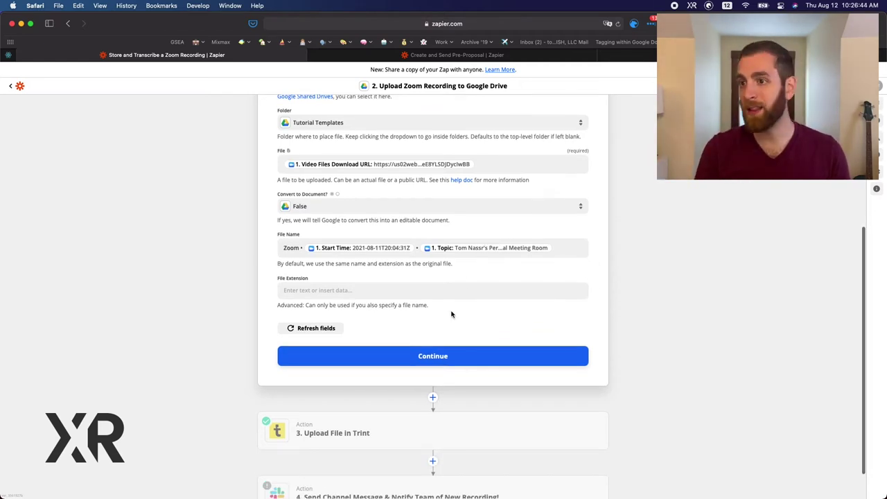
{"action": "left_click", "coordinate": [409, 361]}
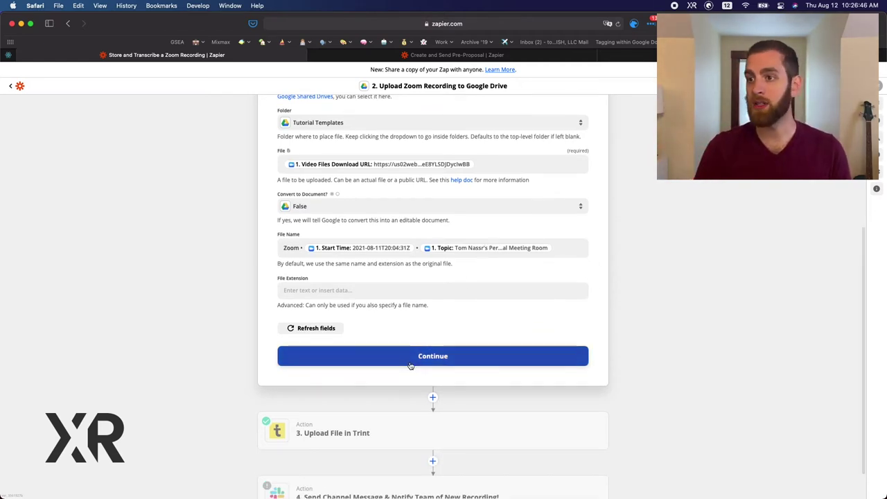
{"action": "scroll", "coordinate": [409, 365], "scroll_direction": "down", "scroll_amount": 4}
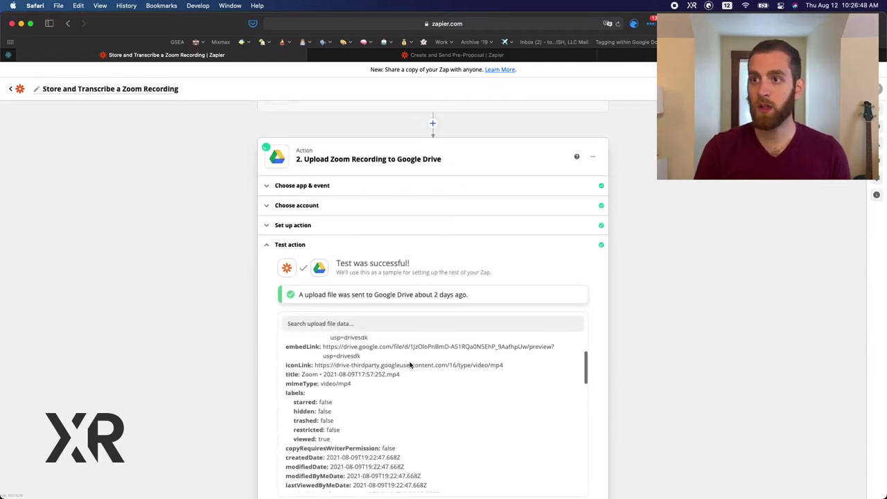
{"action": "scroll", "coordinate": [271, 316], "scroll_direction": "down", "scroll_amount": 5}
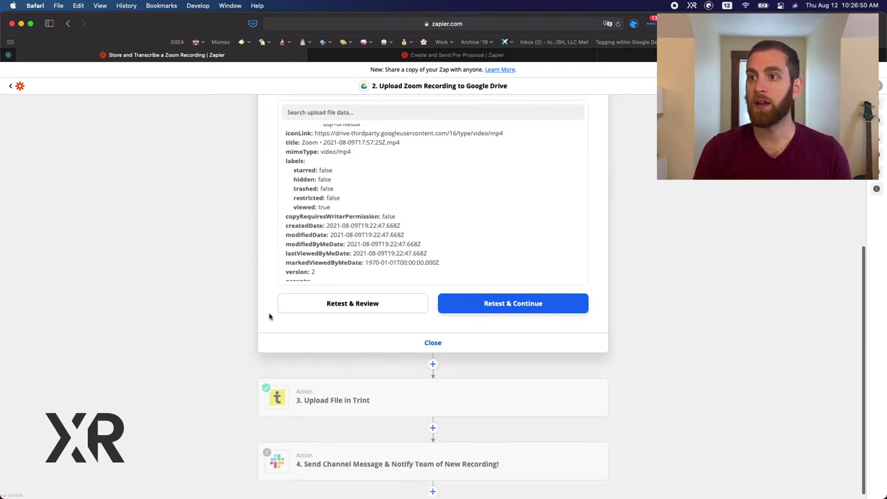
{"action": "left_click", "coordinate": [326, 353]}
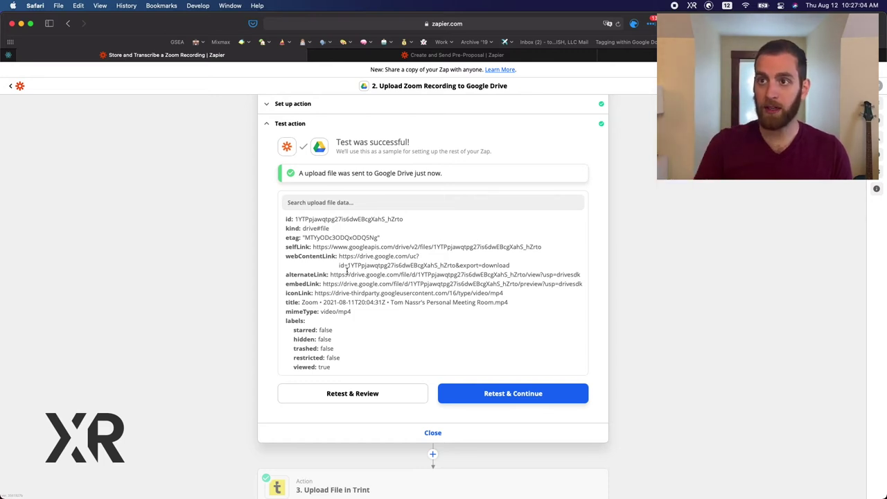
Copy the alternateLink URL from the Google Drive upload's test results.
{"action": "scroll", "coordinate": [346, 270], "scroll_direction": "up", "scroll_amount": 1}
{"action": "scroll", "coordinate": [347, 270], "scroll_direction": "up", "scroll_amount": 1}
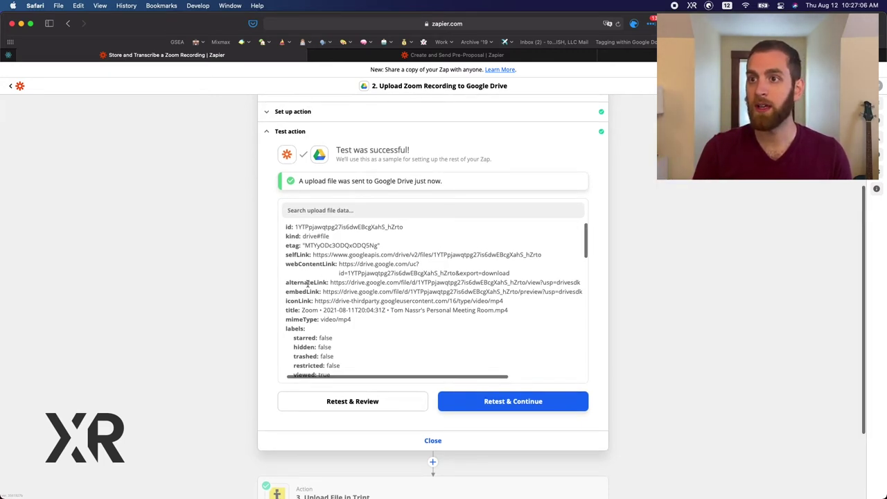
{"action": "left_click_drag", "start_coordinate": [330, 283], "coordinate": [584, 284]}
{"action": "key", "text": "super+c"}
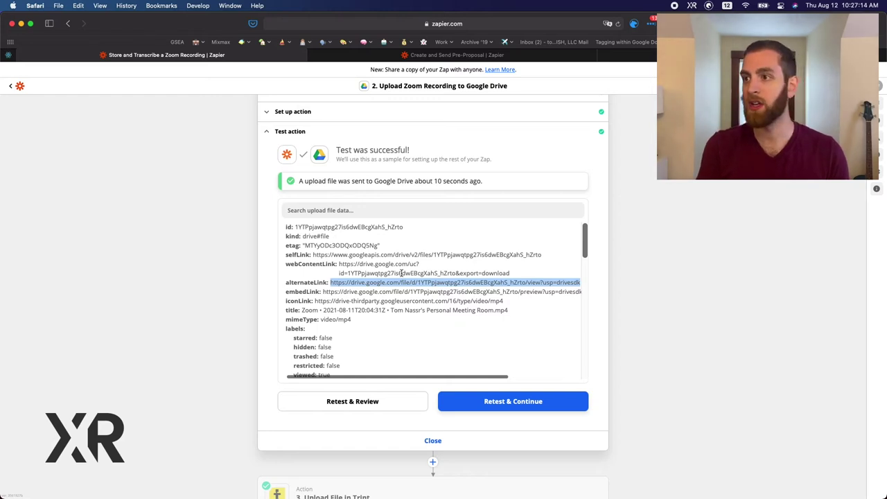
{"action": "scroll", "coordinate": [439, 337], "scroll_direction": "right", "scroll_amount": 5}
{"action": "scroll", "coordinate": [440, 336], "scroll_direction": "left", "scroll_amount": 5}
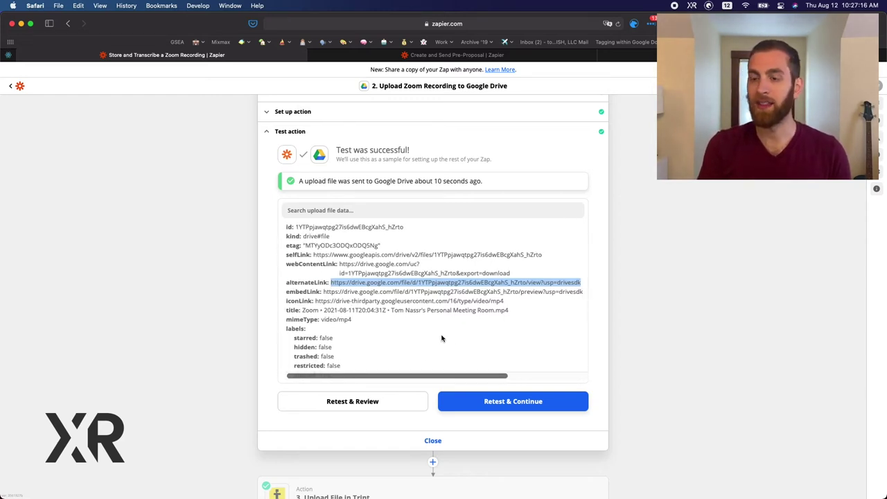
Open the copied Google Drive link in a new browser tab to check the uploaded recording, and return to the Zap.
{"action": "key", "text": "super+t"}
{"action": "key", "text": "super+v"}
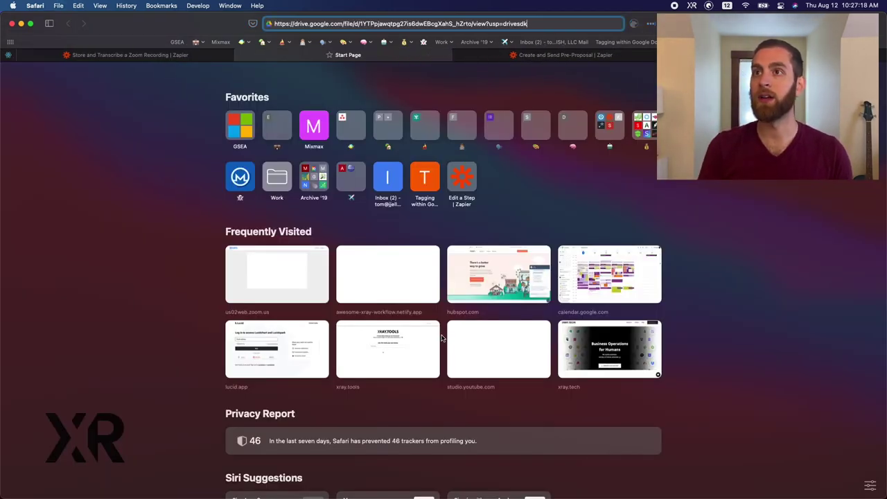
{"action": "key", "text": "Return"}
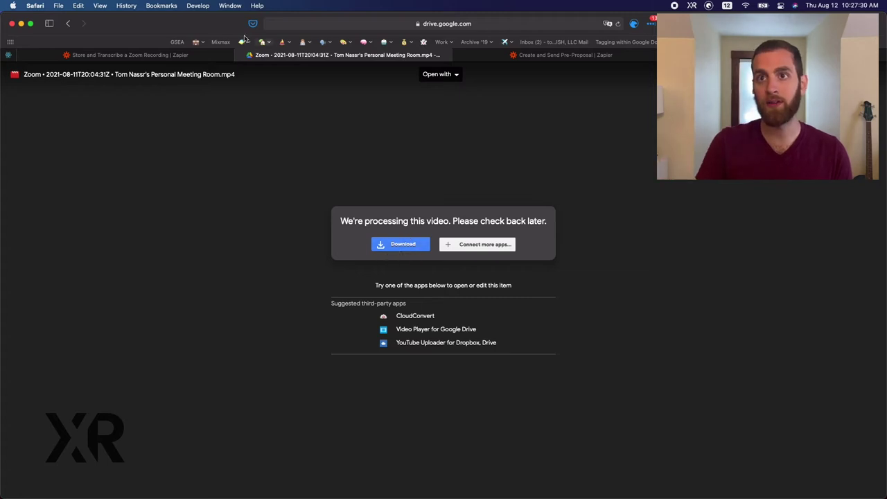
{"action": "left_click", "coordinate": [179, 55]}
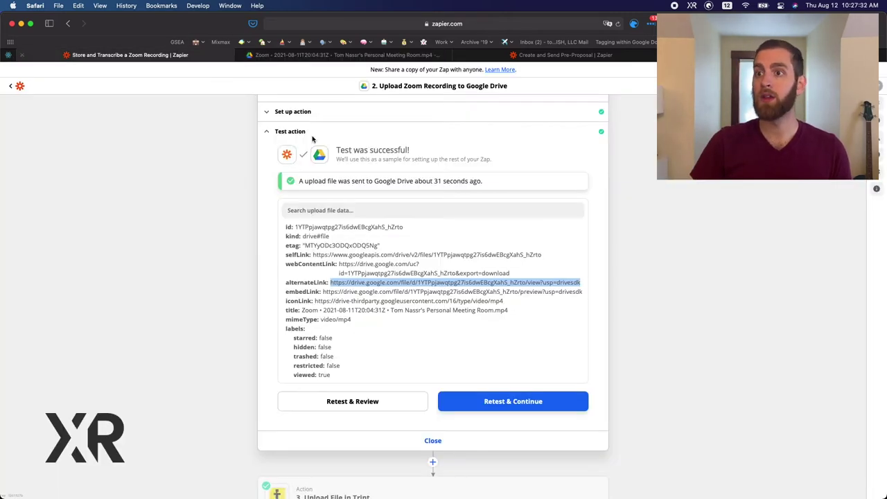
Open the Upload File in Trint action and review which Trint account it uses.
{"action": "scroll", "coordinate": [477, 309], "scroll_direction": "down", "scroll_amount": 10}
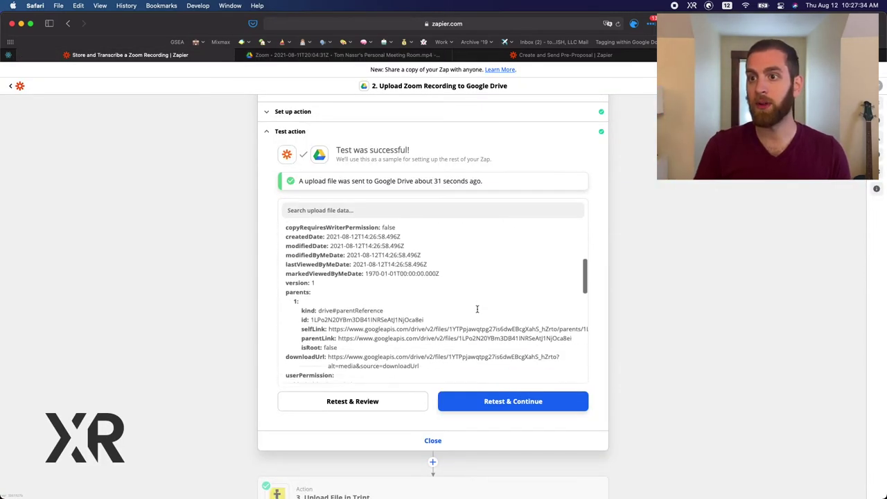
{"action": "scroll", "coordinate": [264, 336], "scroll_direction": "down", "scroll_amount": 5}
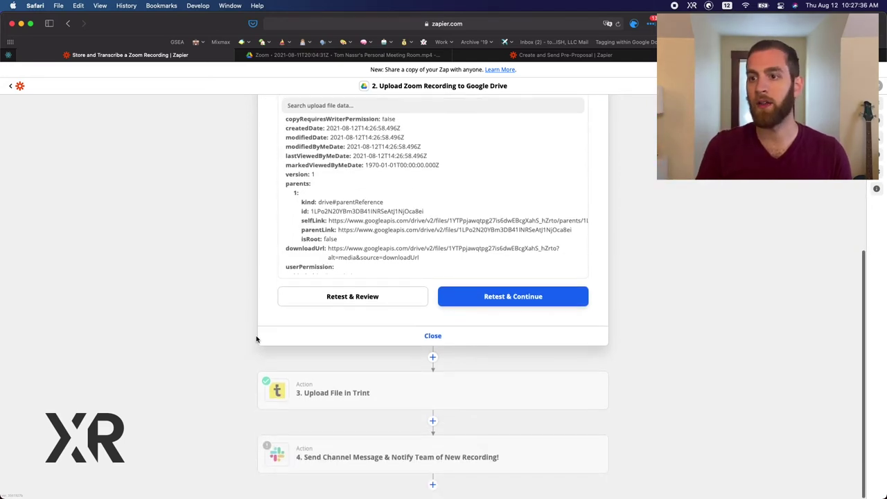
{"action": "left_click", "coordinate": [380, 396]}
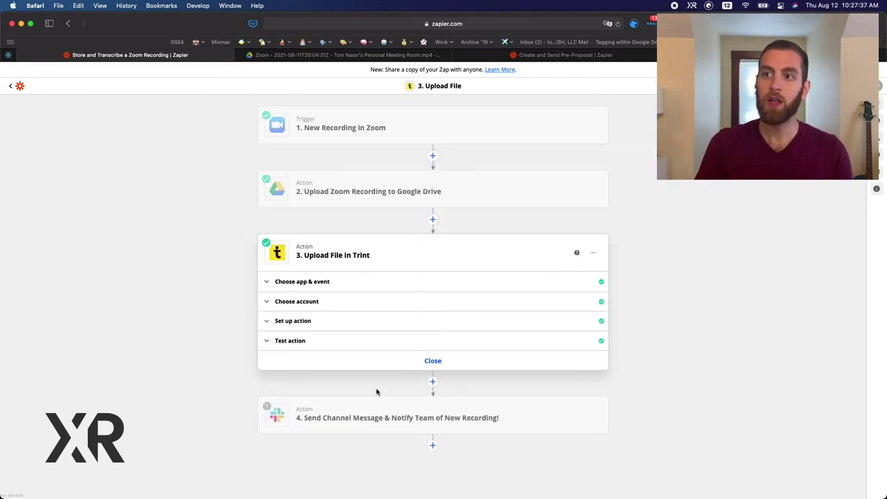
{"action": "left_click", "coordinate": [316, 309]}
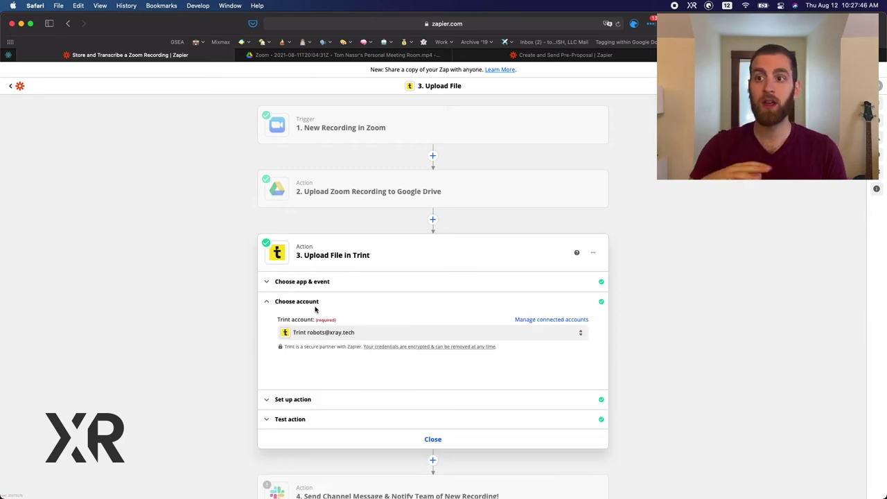
Review the Trint action's setup, including its Filename, File, Language and Upload folder fields.
{"action": "left_click", "coordinate": [293, 406]}
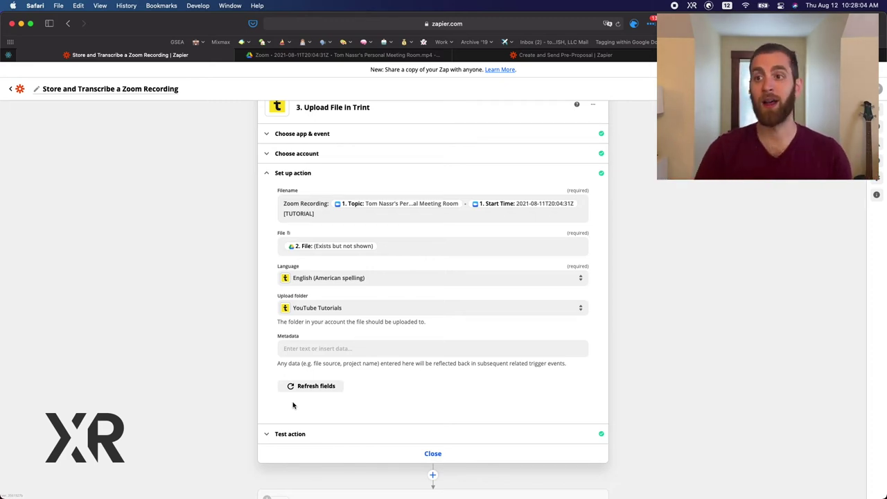
{"action": "scroll", "coordinate": [363, 198], "scroll_direction": "up", "scroll_amount": 2}
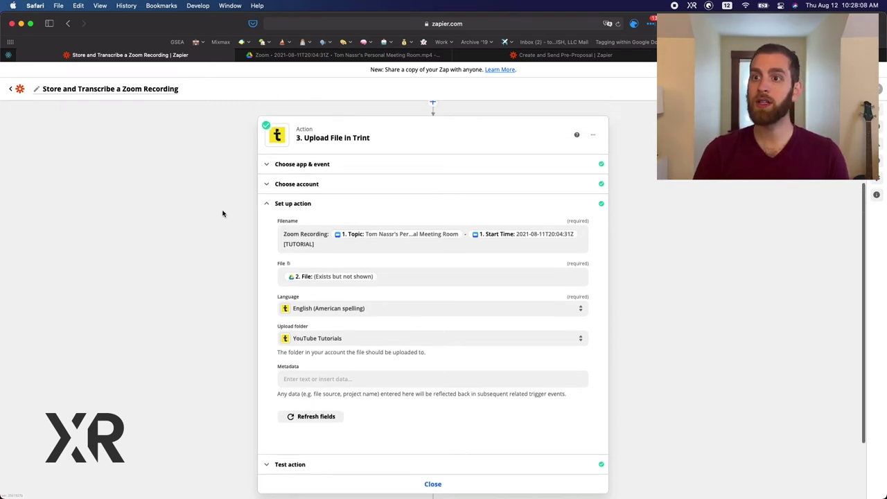
{"action": "left_click", "coordinate": [418, 278]}
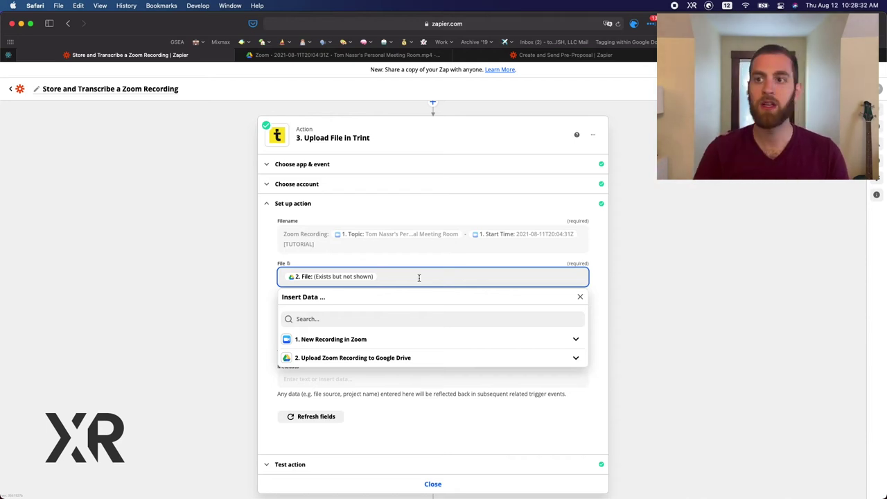
{"action": "left_click", "coordinate": [259, 271]}
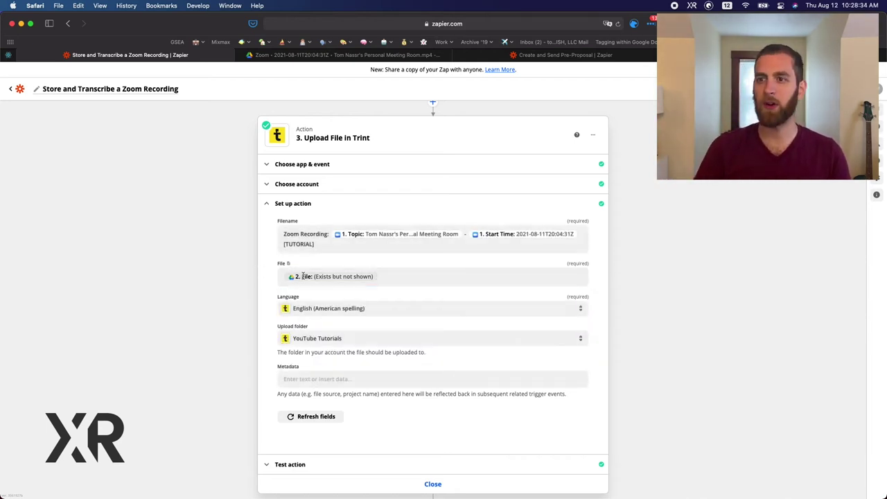
{"action": "scroll", "coordinate": [317, 280], "scroll_direction": "down", "scroll_amount": 1}
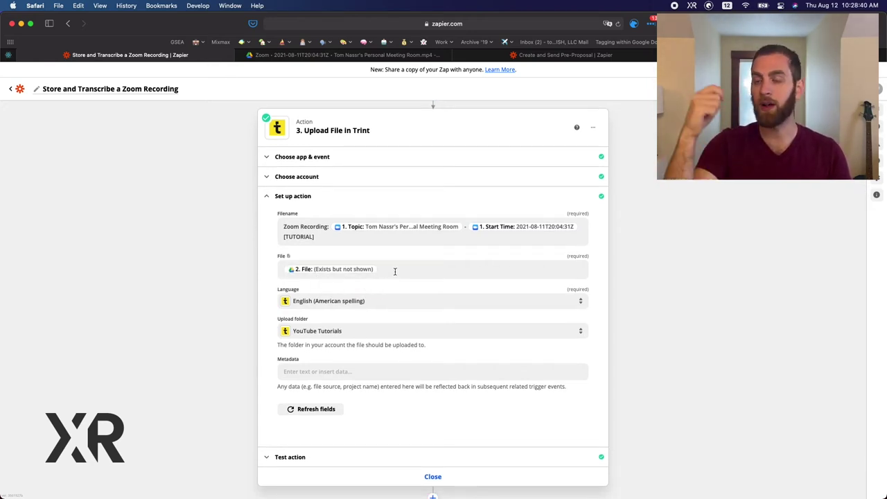
{"action": "scroll", "coordinate": [394, 271], "scroll_direction": "down", "scroll_amount": 2}
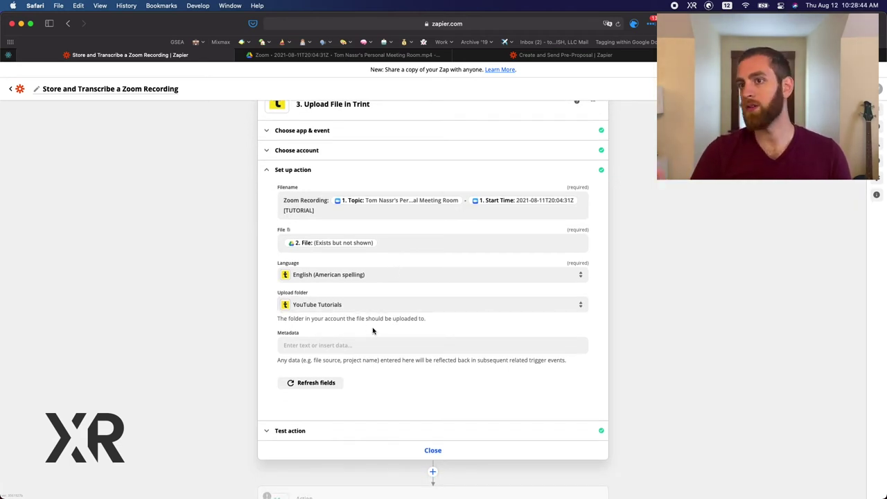
{"action": "scroll", "coordinate": [372, 330], "scroll_direction": "down", "scroll_amount": 3}
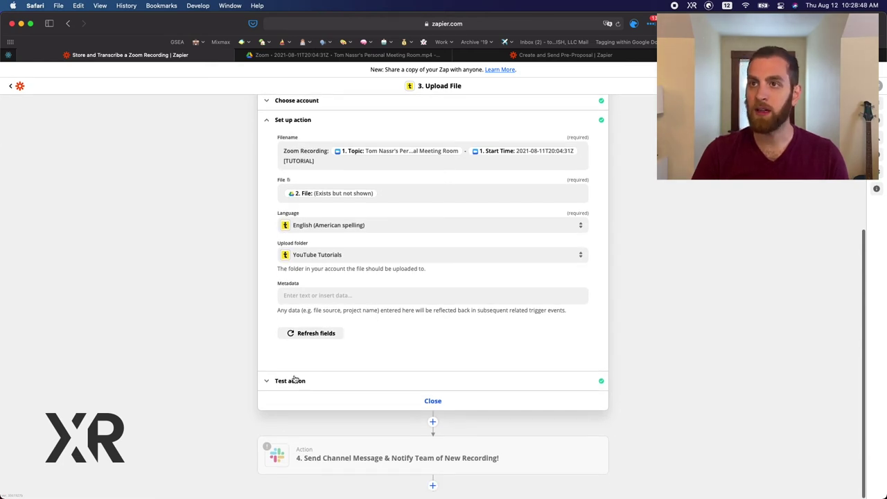
Rerun the Trint upload test with the current recording and review the returned file data.
{"action": "left_click", "coordinate": [291, 381]}
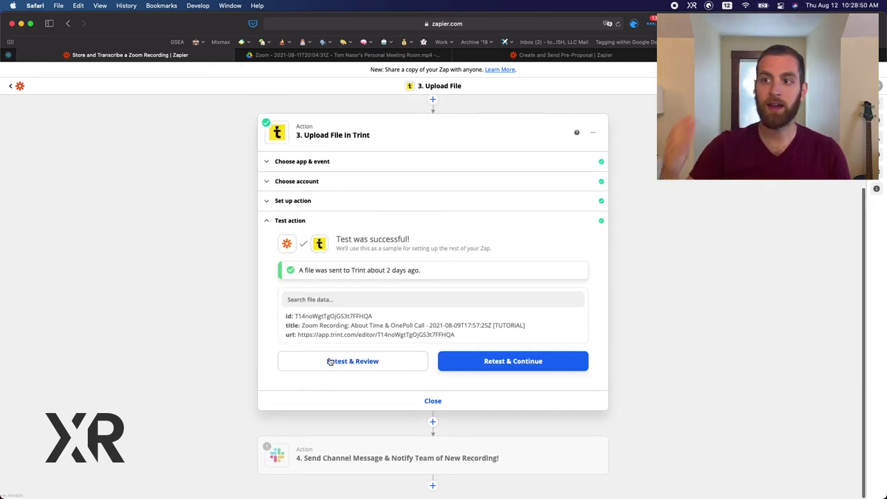
{"action": "left_click", "coordinate": [374, 366]}
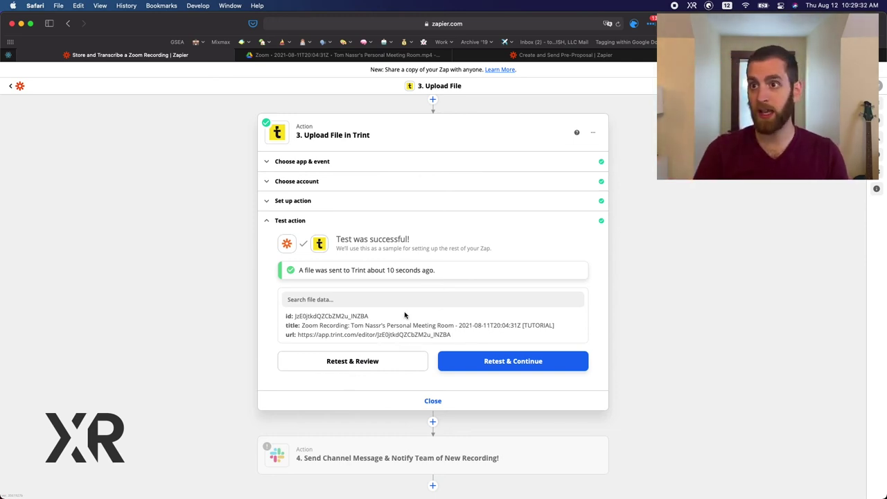
{"action": "scroll", "coordinate": [405, 315], "scroll_direction": "up", "scroll_amount": 1}
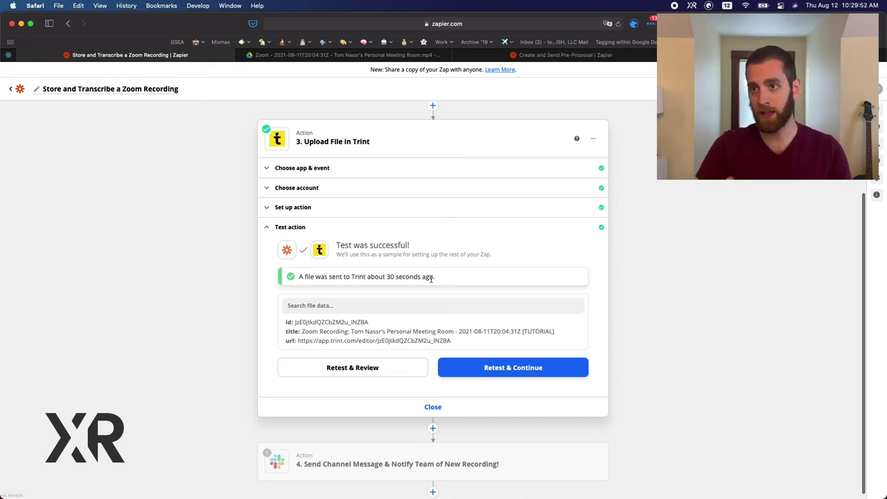
{"action": "scroll", "coordinate": [399, 273], "scroll_direction": "down", "scroll_amount": 1}
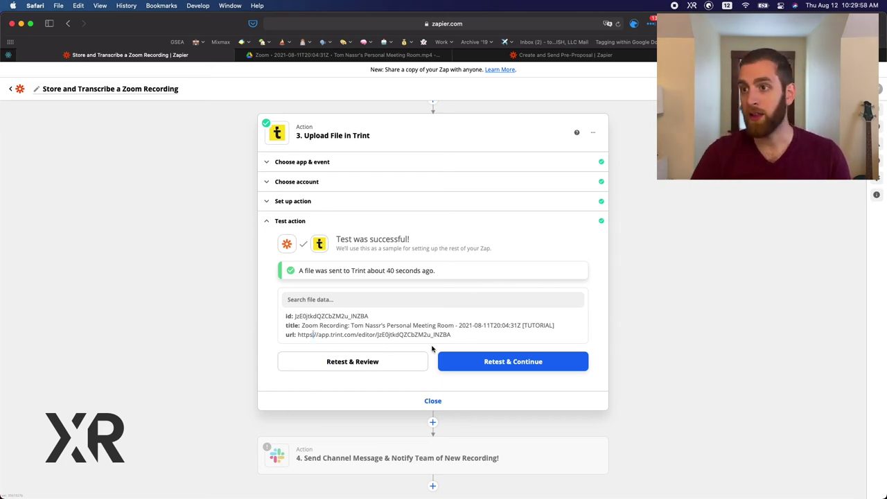
Open the url from the Trint test results in a new browser tab and log in to Trint with Google.
{"action": "left_click_drag", "start_coordinate": [464, 334], "coordinate": [300, 334]}
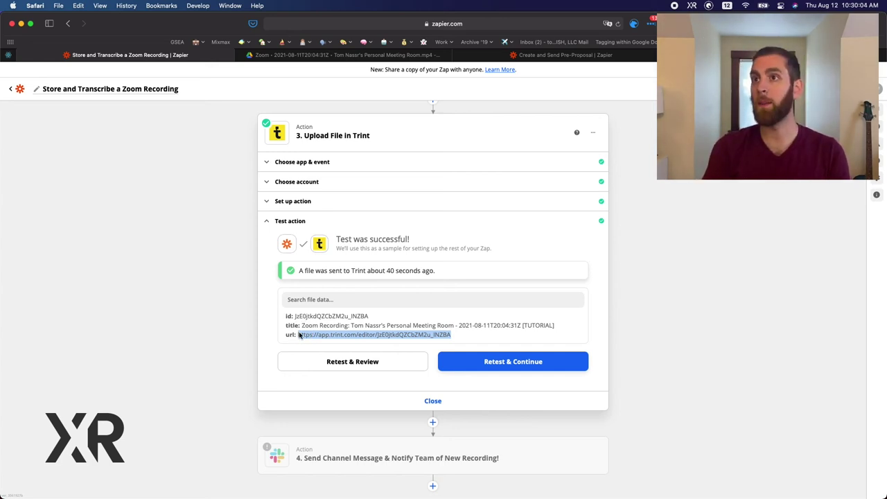
{"action": "key", "text": "super+c"}
{"action": "key", "text": "super+t"}
{"action": "key", "text": "super+v"}
{"action": "key", "text": "Return"}
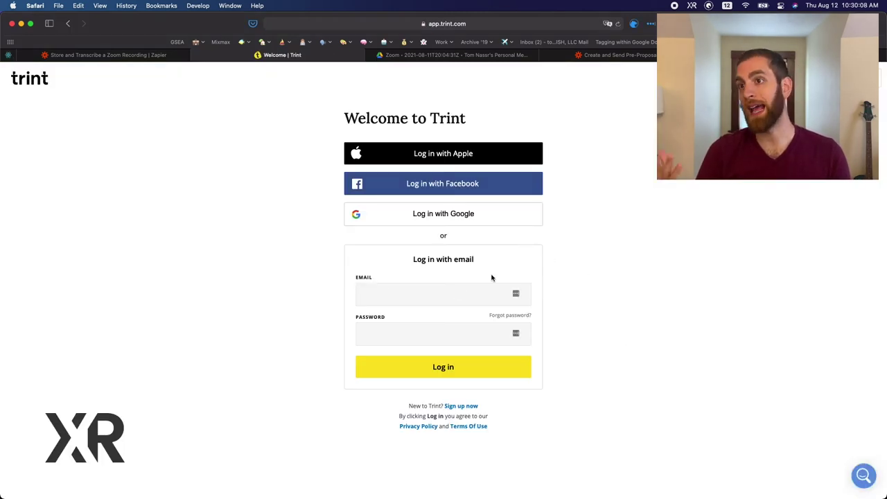
{"action": "left_click", "coordinate": [433, 226]}
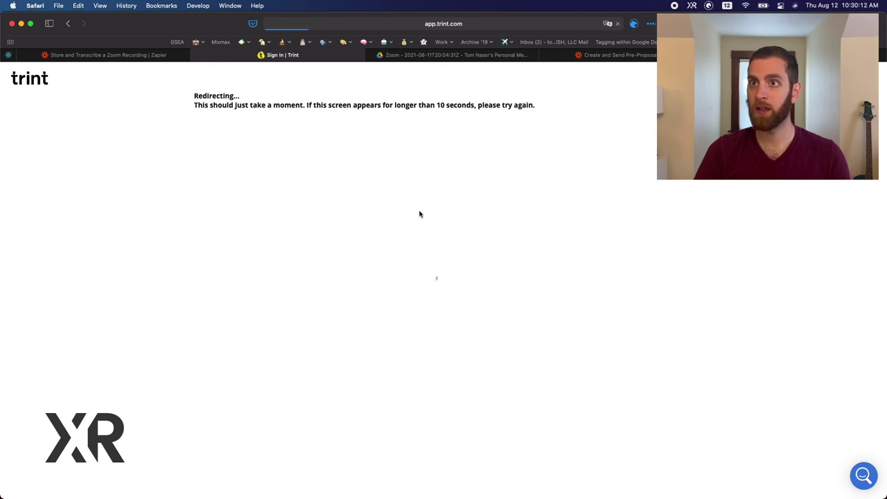
{"action": "left_click", "coordinate": [451, 248]}
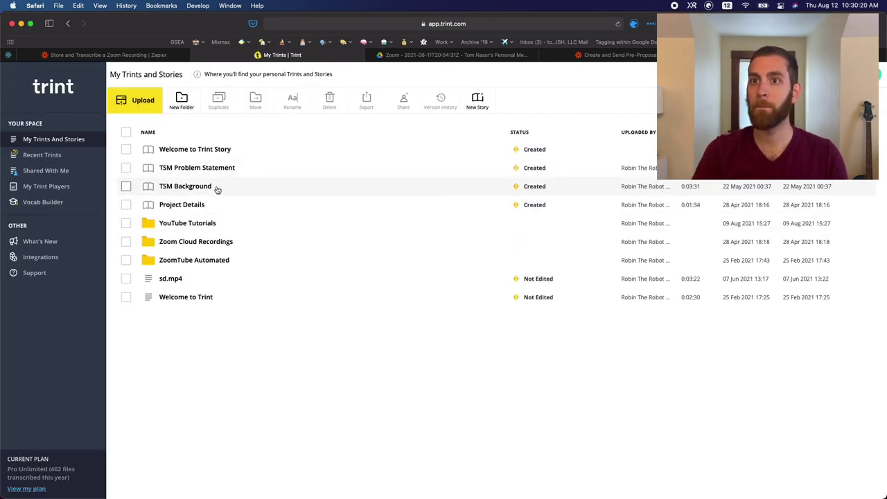
Open the YouTube Tutorials folder in Trint and check the newly uploaded recording's transcription status.
{"action": "left_click", "coordinate": [170, 224]}
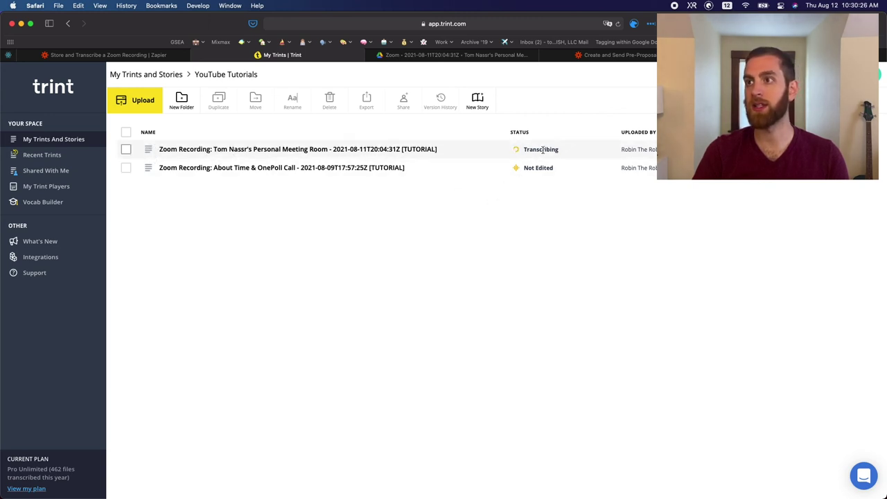
{"action": "left_click", "coordinate": [566, 153]}
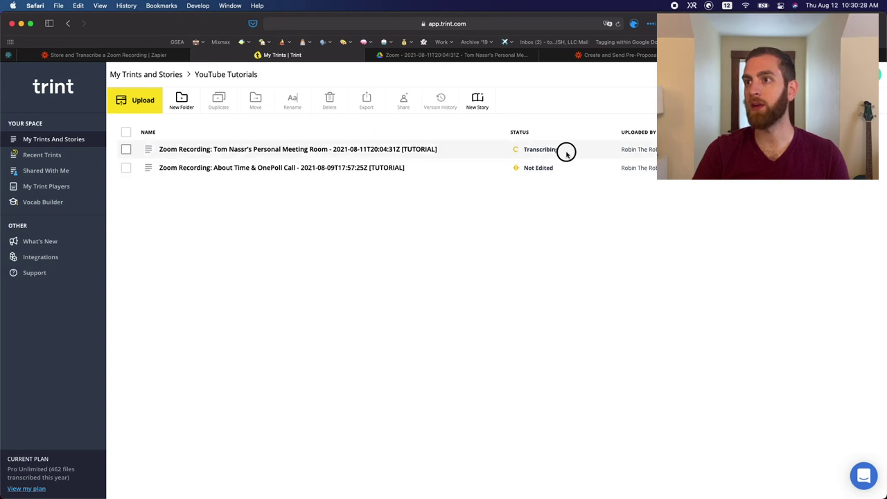
{"action": "left_click_drag", "start_coordinate": [566, 154], "coordinate": [467, 148]}
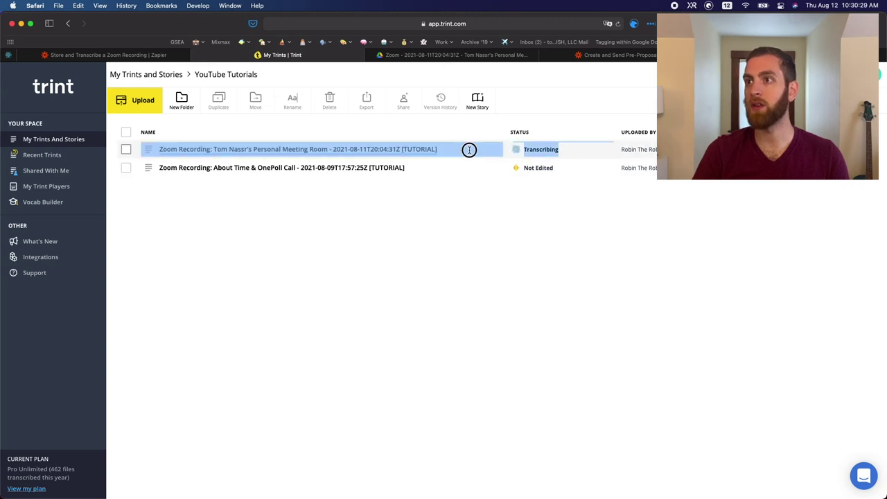
{"action": "left_click", "coordinate": [541, 232]}
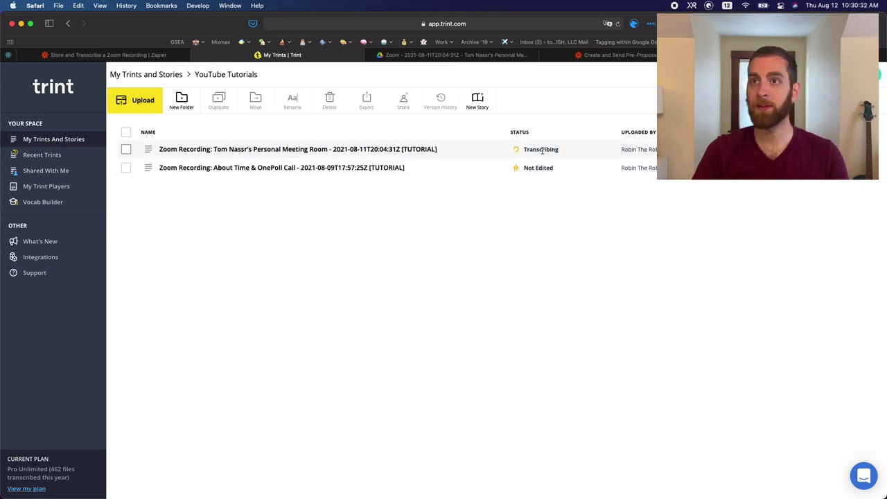
Open the About Time & OnePoll Call transcript, read through its text and jump to several points along the recording's timeline.
{"action": "left_click", "coordinate": [397, 169]}
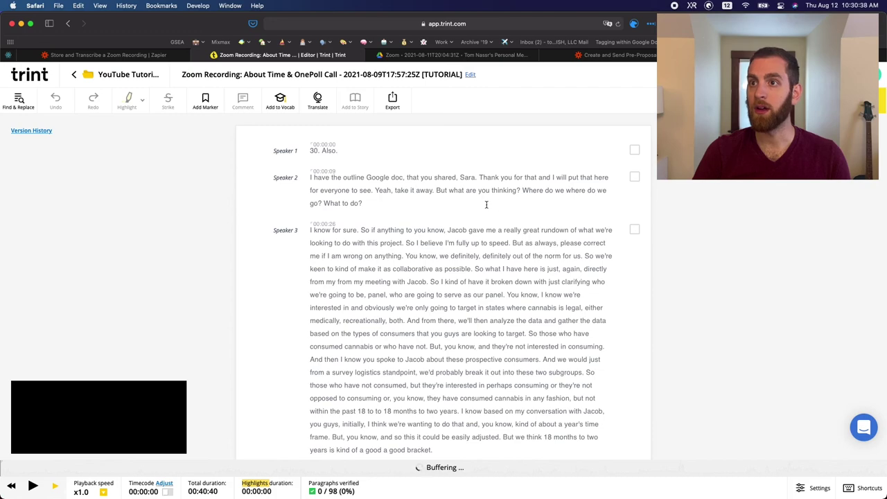
{"action": "scroll", "coordinate": [487, 205], "scroll_direction": "down", "scroll_amount": 20}
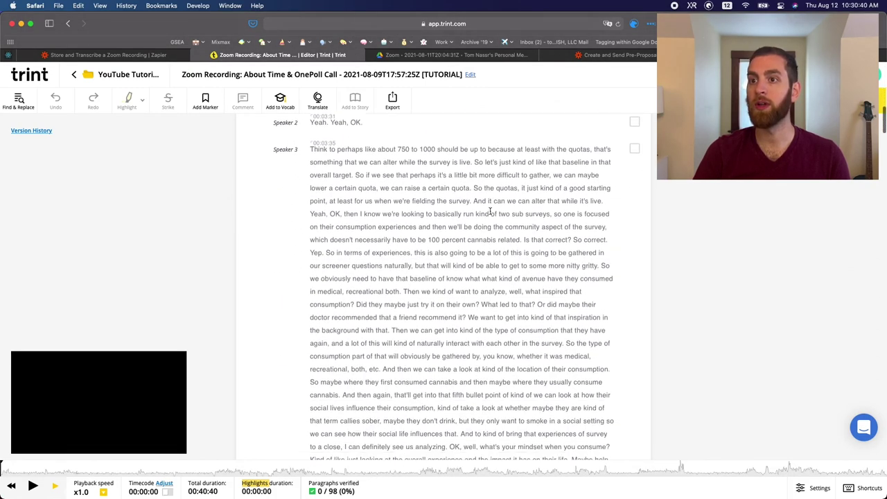
{"action": "scroll", "coordinate": [490, 211], "scroll_direction": "down", "scroll_amount": 20}
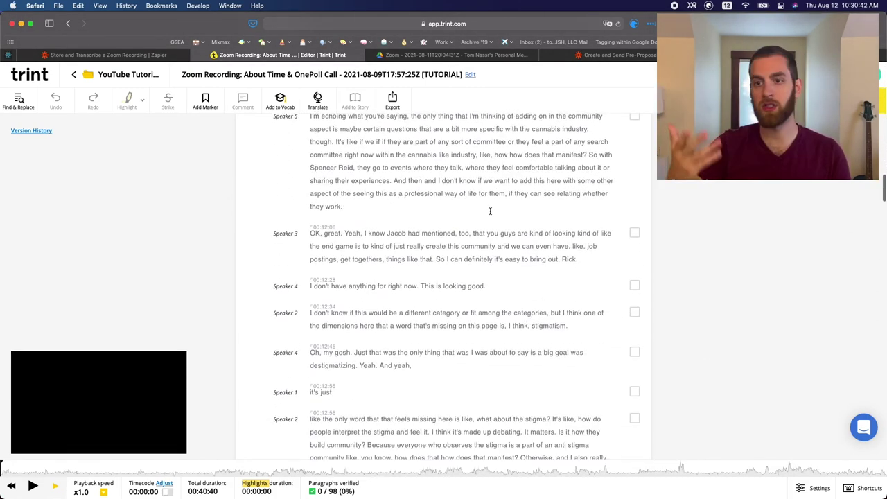
{"action": "scroll", "coordinate": [490, 211], "scroll_direction": "down", "scroll_amount": 5}
{"action": "left_click", "coordinate": [183, 470]}
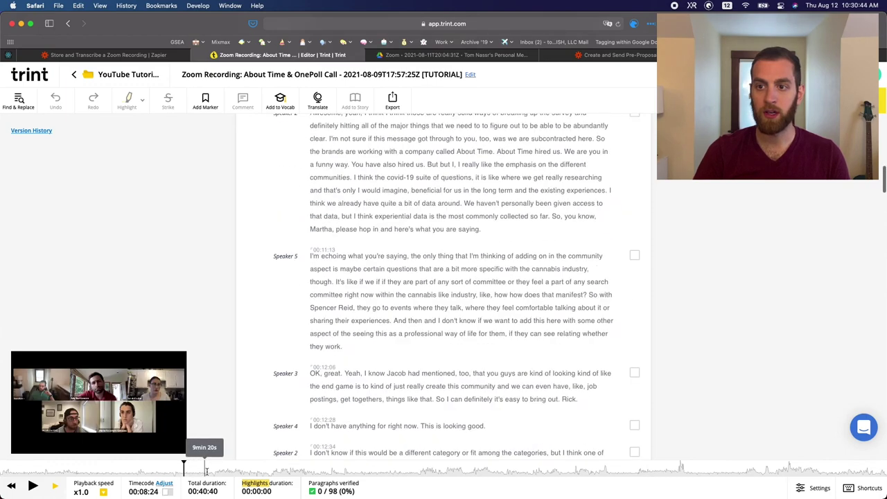
{"action": "left_click", "coordinate": [207, 470]}
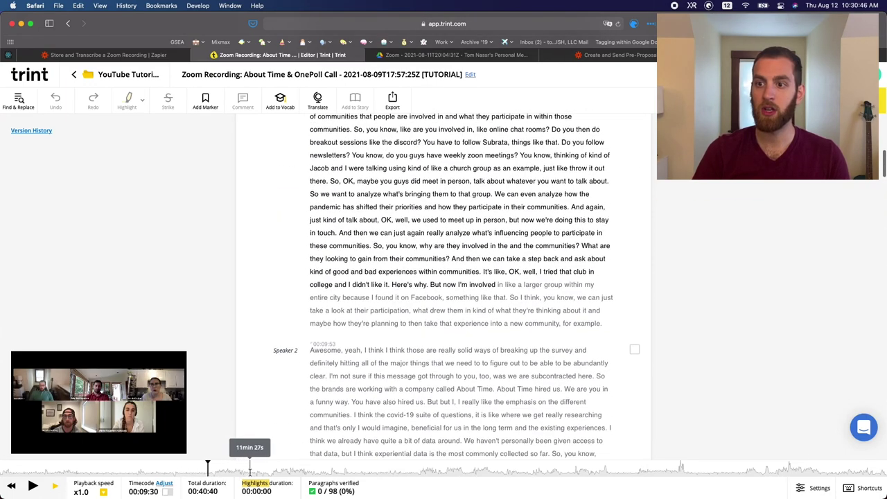
{"action": "left_click", "coordinate": [249, 469]}
{"action": "left_click", "coordinate": [295, 470]}
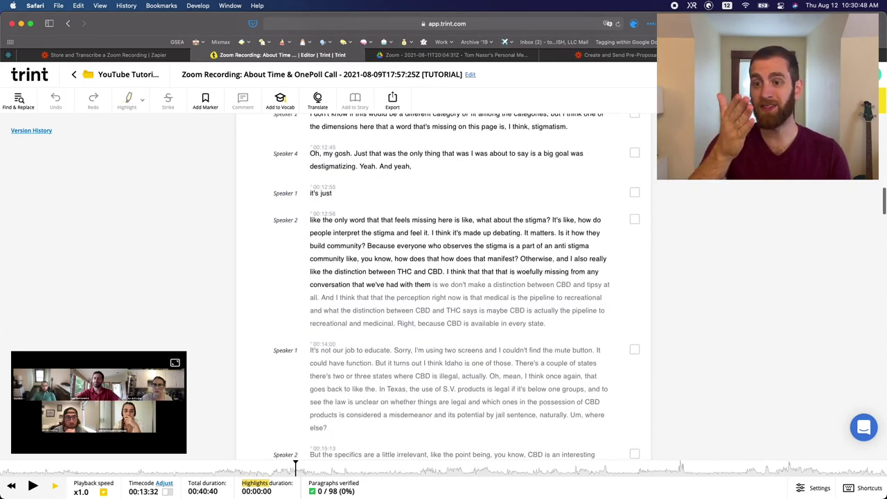
Return to the Zap in Zapier and close the Upload File in Trint action.
{"action": "left_click", "coordinate": [154, 54]}
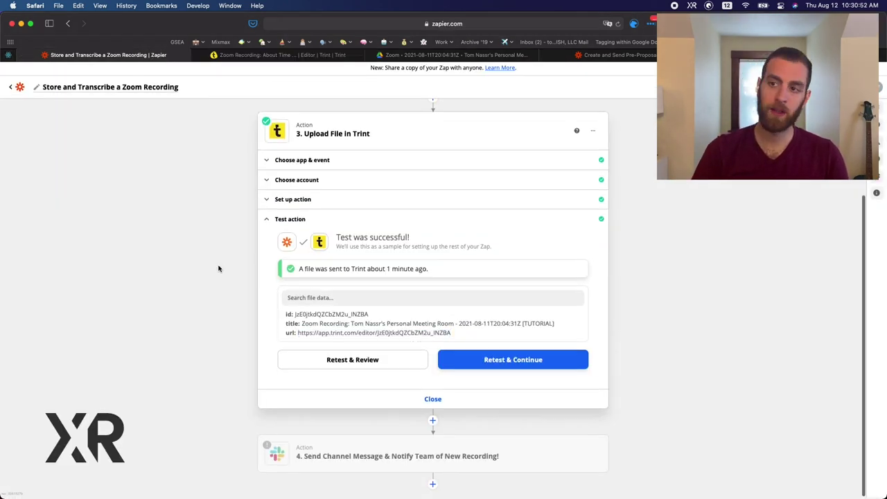
{"action": "left_click", "coordinate": [433, 400]}
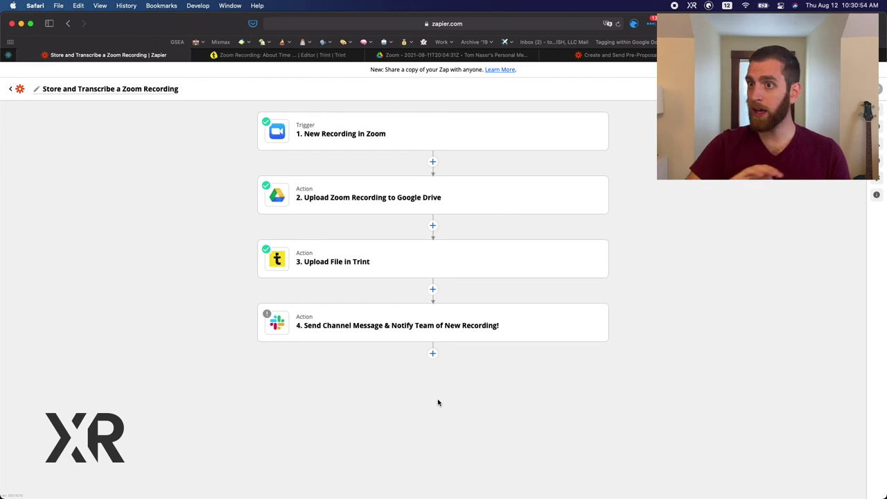